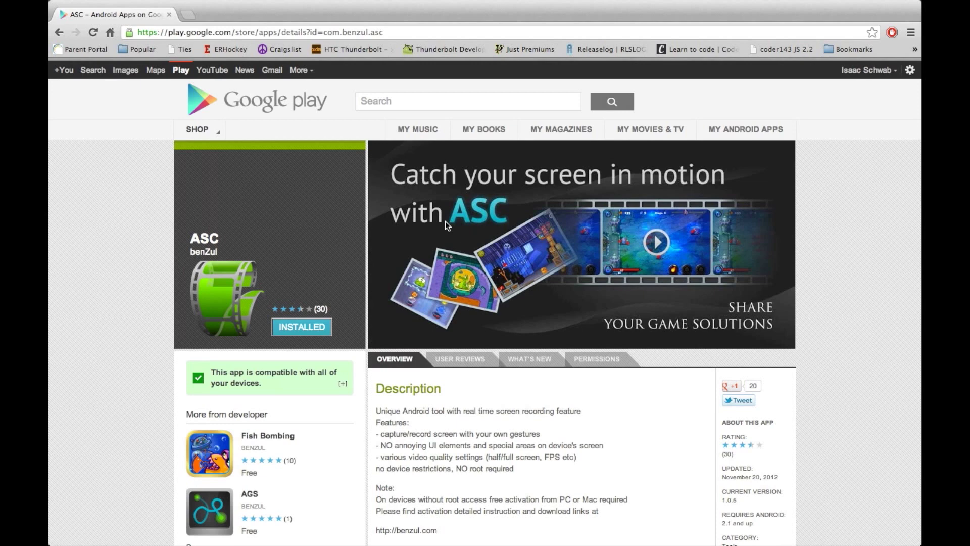
Scroll through benzul.com's Advanced Screen Catcher page to review its features and activation note.
{"action": "scroll", "coordinate": [446, 221], "scroll_direction": "down", "scroll_amount": 1}
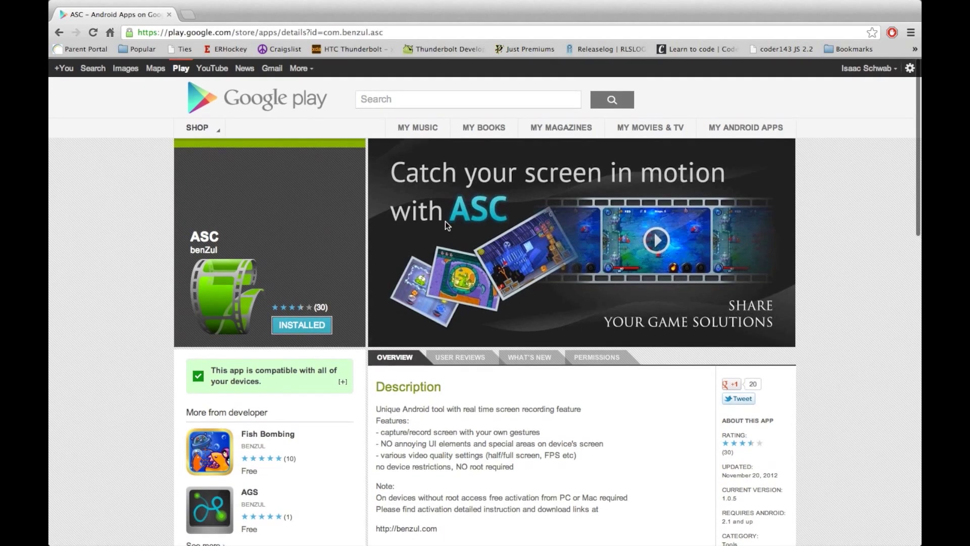
{"action": "scroll", "coordinate": [445, 220], "scroll_direction": "down", "scroll_amount": 1}
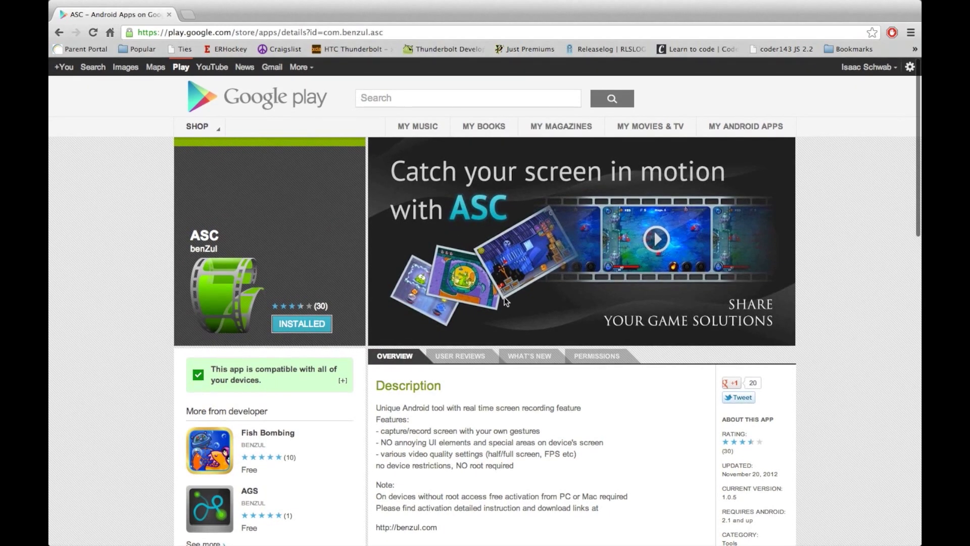
{"action": "scroll", "coordinate": [512, 350], "scroll_direction": "down", "scroll_amount": 3}
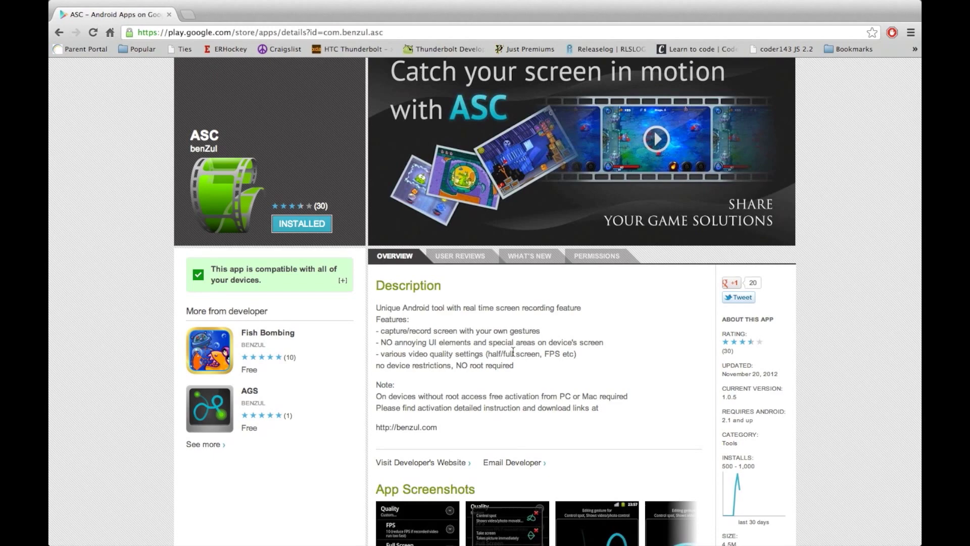
{"action": "scroll", "coordinate": [512, 351], "scroll_direction": "up", "scroll_amount": 1}
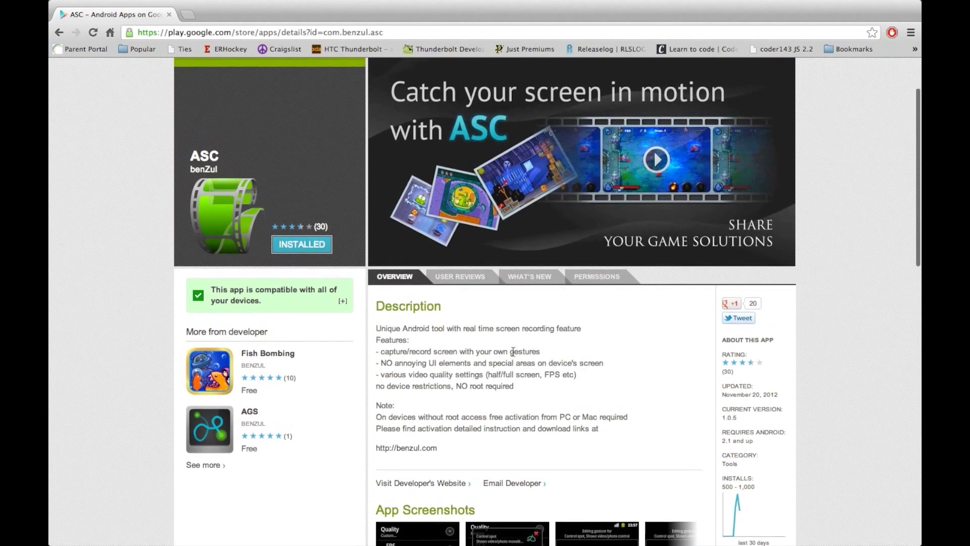
{"action": "scroll", "coordinate": [513, 351], "scroll_direction": "up", "scroll_amount": 1}
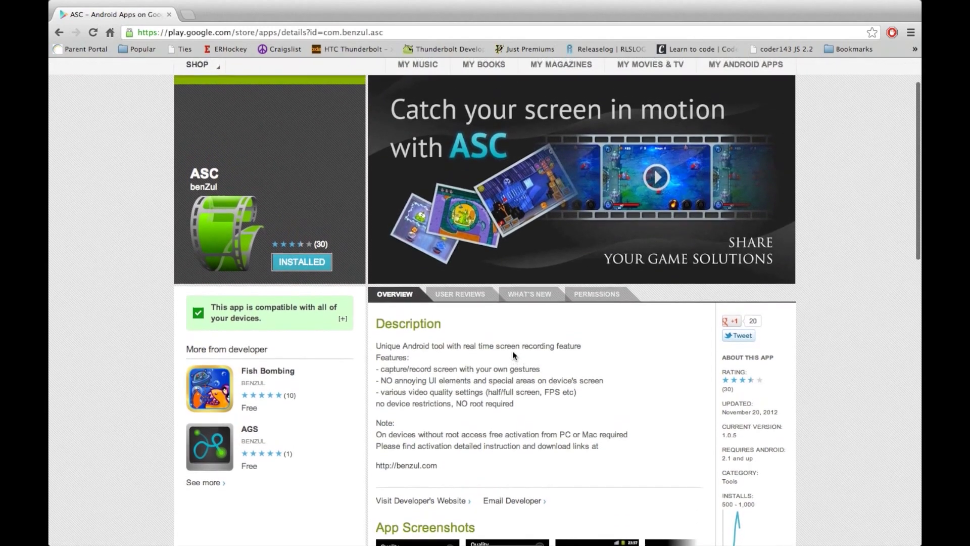
{"action": "scroll", "coordinate": [513, 353], "scroll_direction": "up", "scroll_amount": 3}
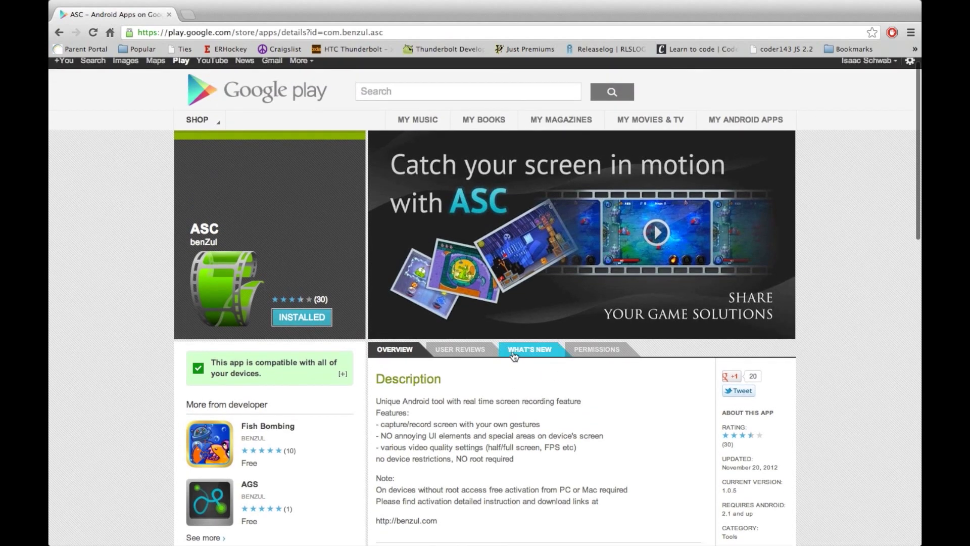
{"action": "scroll", "coordinate": [513, 356], "scroll_direction": "up", "scroll_amount": 1}
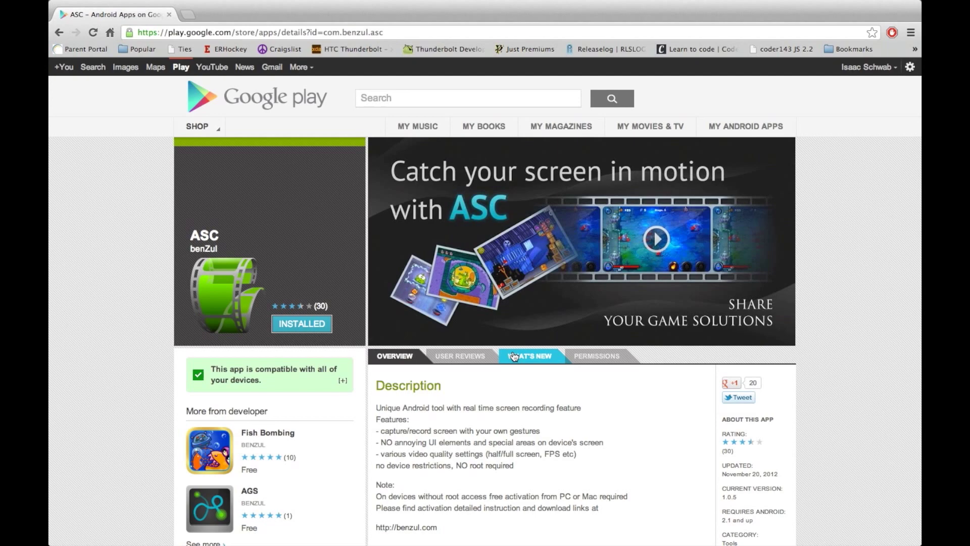
{"action": "scroll", "coordinate": [514, 357], "scroll_direction": "up", "scroll_amount": 1}
{"action": "scroll", "coordinate": [515, 386], "scroll_direction": "down", "scroll_amount": 3}
{"action": "scroll", "coordinate": [514, 386], "scroll_direction": "down", "scroll_amount": 2}
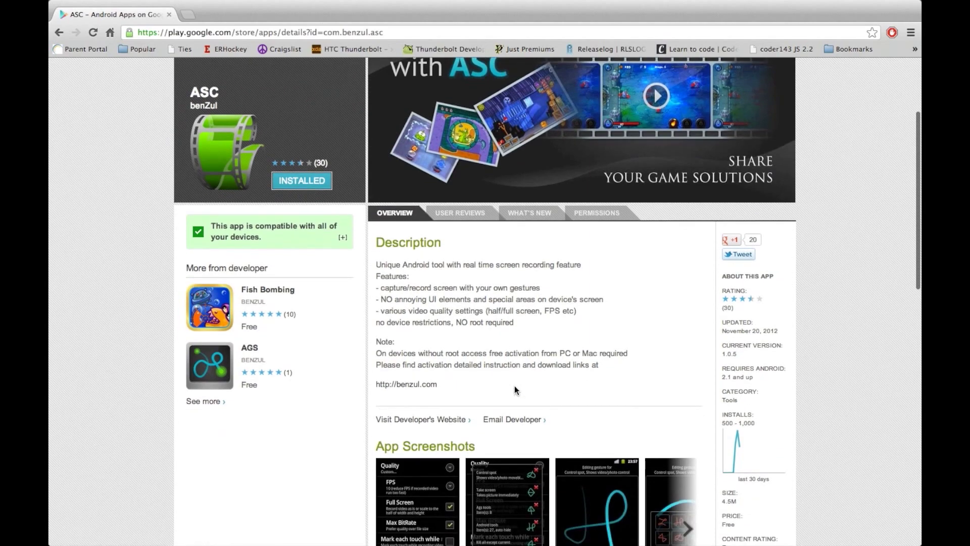
{"action": "scroll", "coordinate": [514, 386], "scroll_direction": "up", "scroll_amount": 3}
{"action": "scroll", "coordinate": [515, 387], "scroll_direction": "up", "scroll_amount": 2}
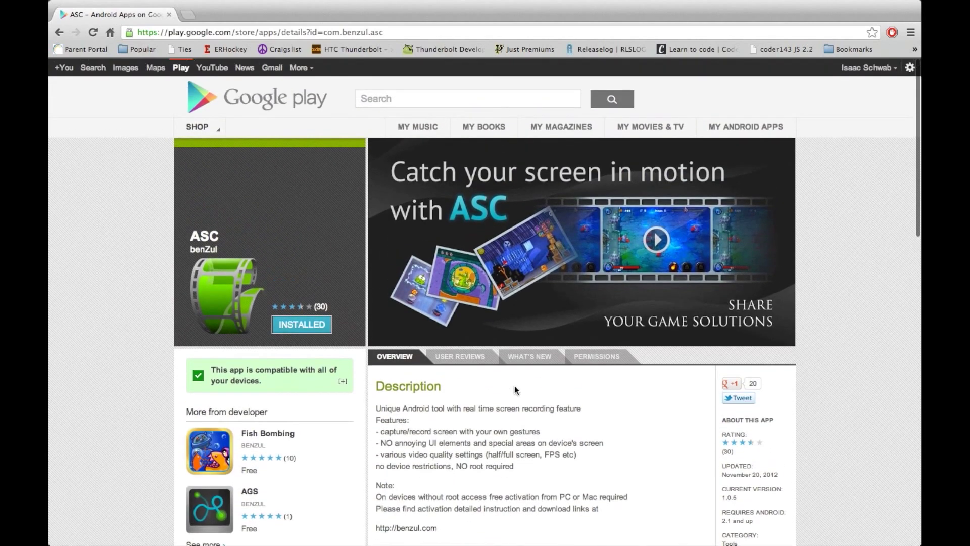
{"action": "scroll", "coordinate": [495, 451], "scroll_direction": "down", "scroll_amount": 6}
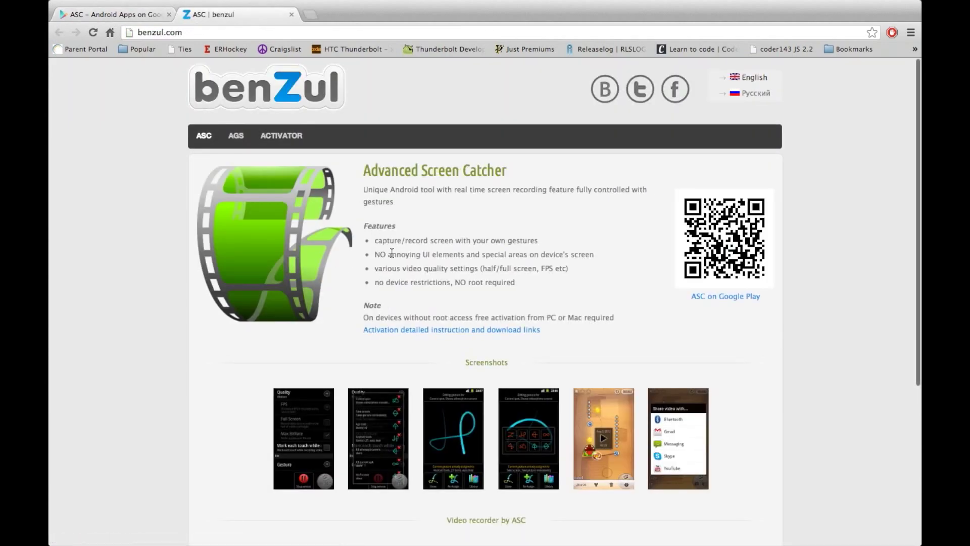
{"action": "scroll", "coordinate": [391, 253], "scroll_direction": "down", "scroll_amount": 2}
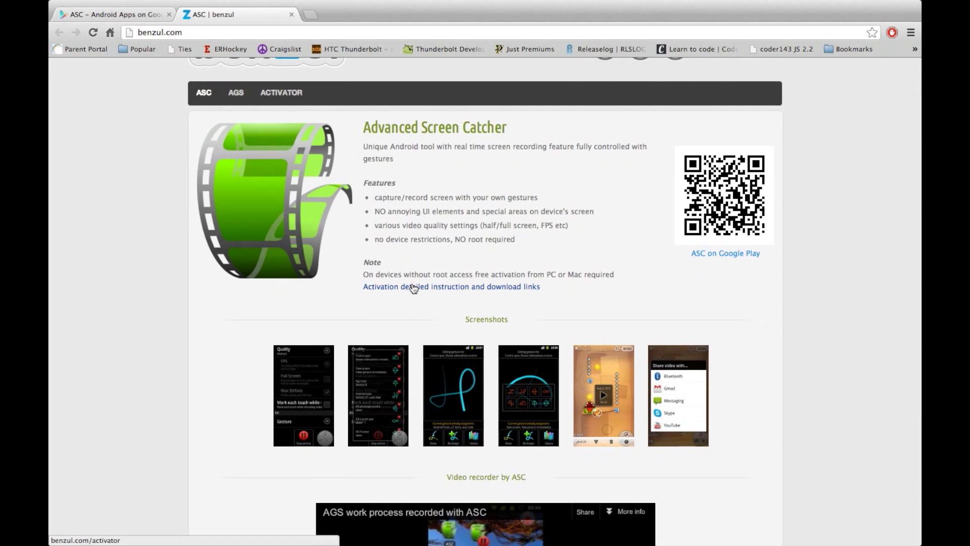
Go to the detailed activation instructions page and scroll to its Mac OS download links.
{"action": "left_click", "coordinate": [414, 286]}
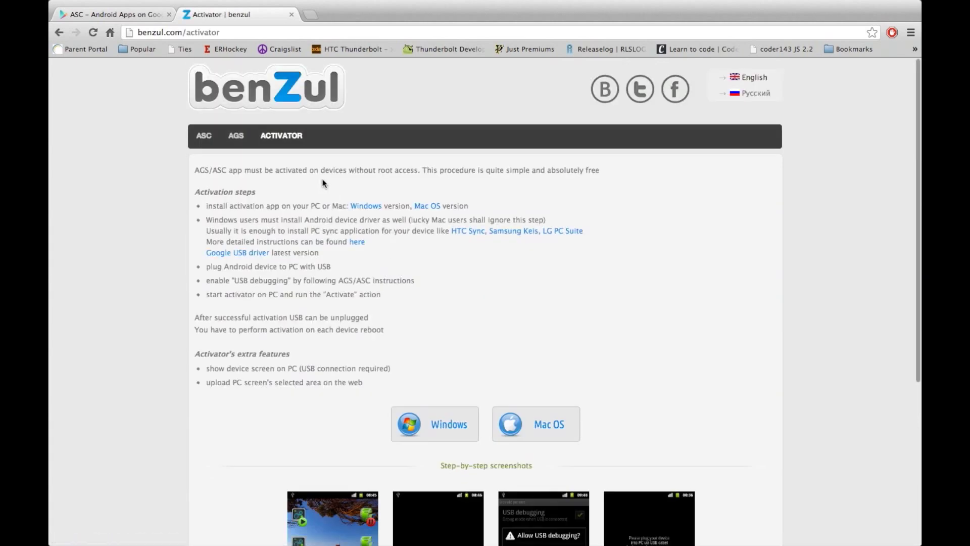
{"action": "scroll", "coordinate": [374, 283], "scroll_direction": "down", "scroll_amount": 5}
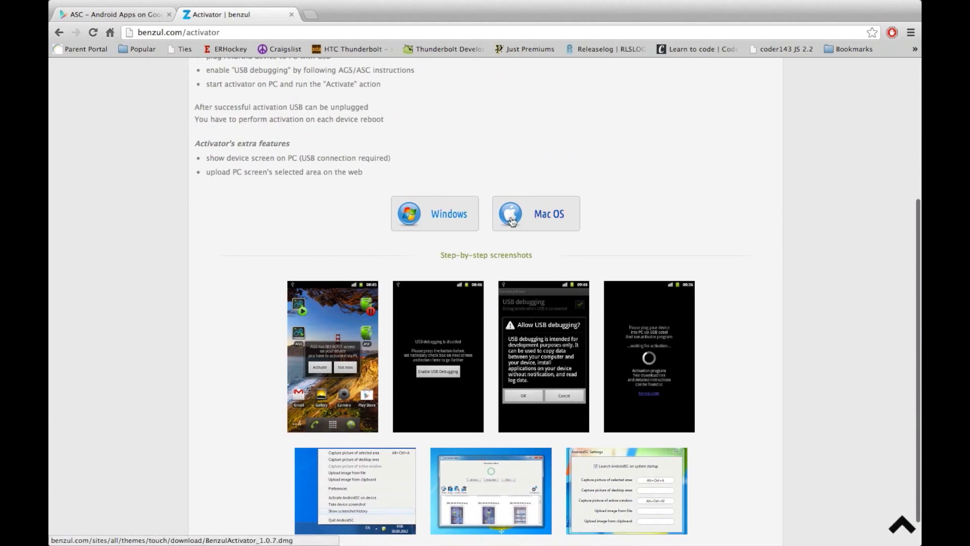
{"action": "scroll", "coordinate": [512, 220], "scroll_direction": "down", "scroll_amount": 1}
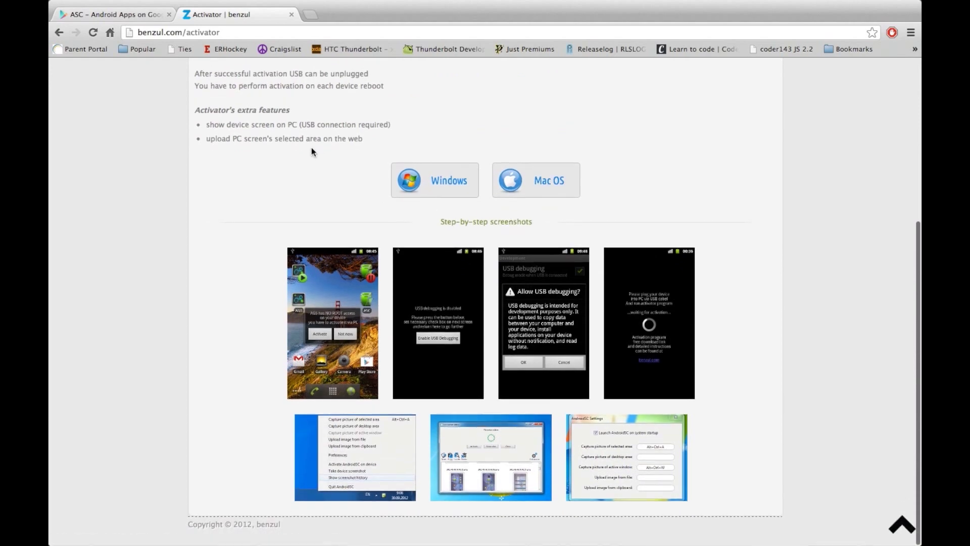
{"action": "scroll", "coordinate": [312, 148], "scroll_direction": "up", "scroll_amount": 5}
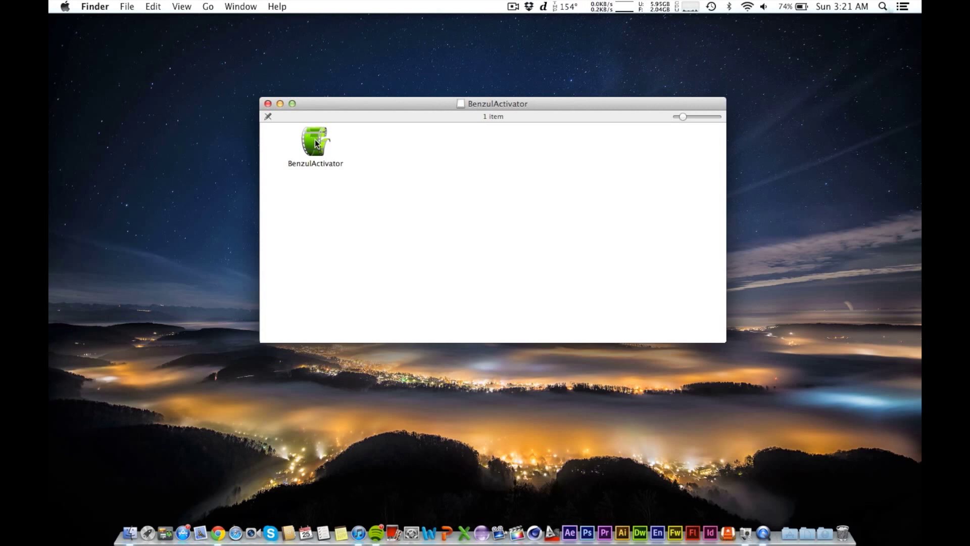
Launch BenzulActivator from the disk image, allowing the internet-downloaded app to open.
{"action": "double_click", "coordinate": [314, 140]}
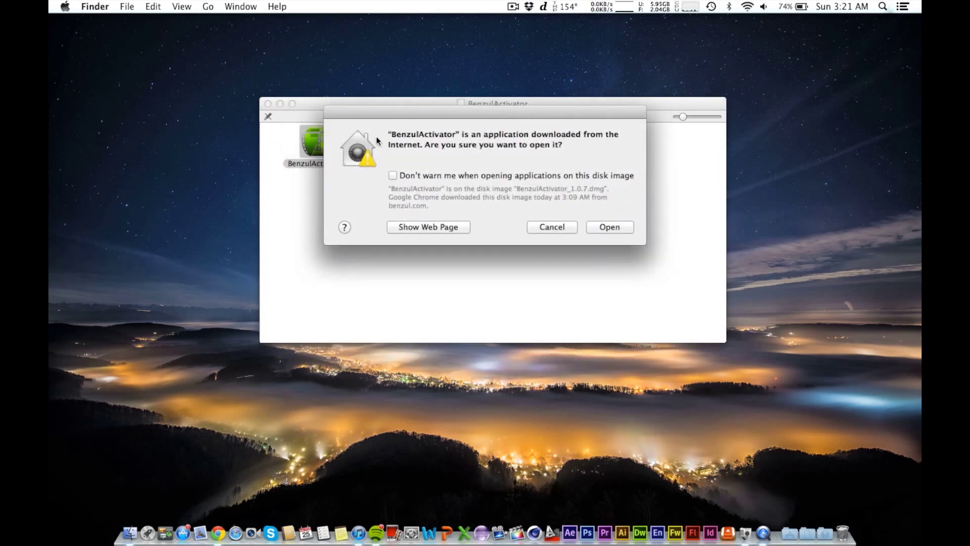
{"action": "left_click", "coordinate": [611, 226]}
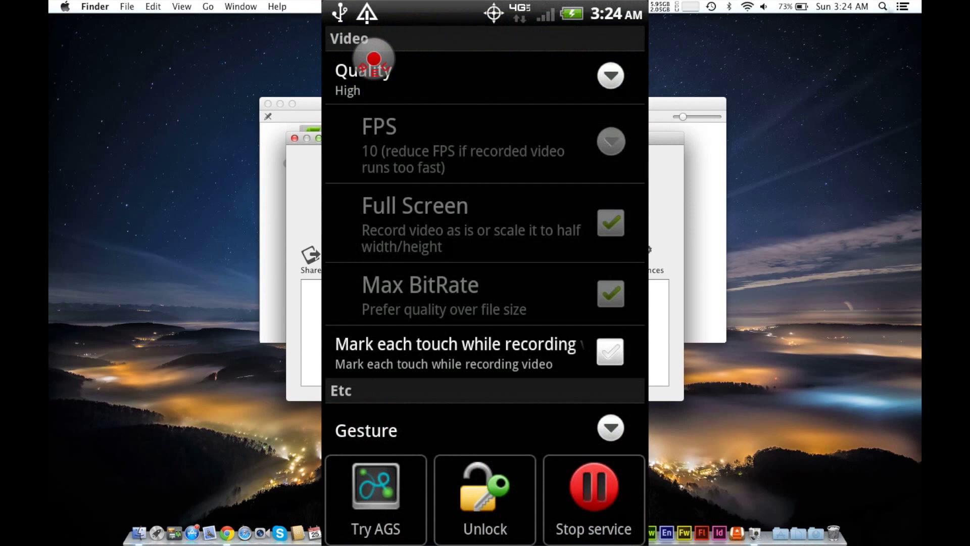
{"action": "scroll", "coordinate": [485, 240], "scroll_direction": "down", "scroll_amount": 3}
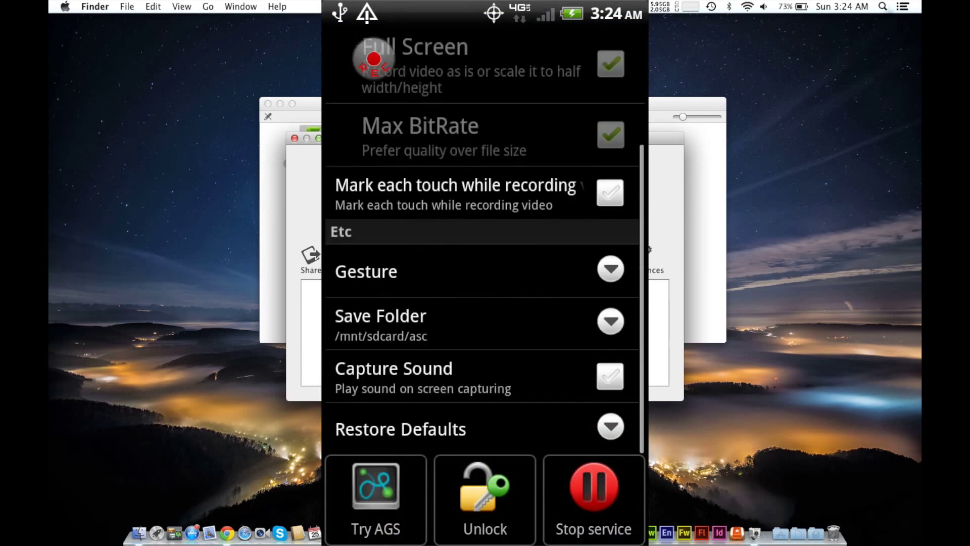
{"action": "scroll", "coordinate": [485, 240], "scroll_direction": "up", "scroll_amount": 3}
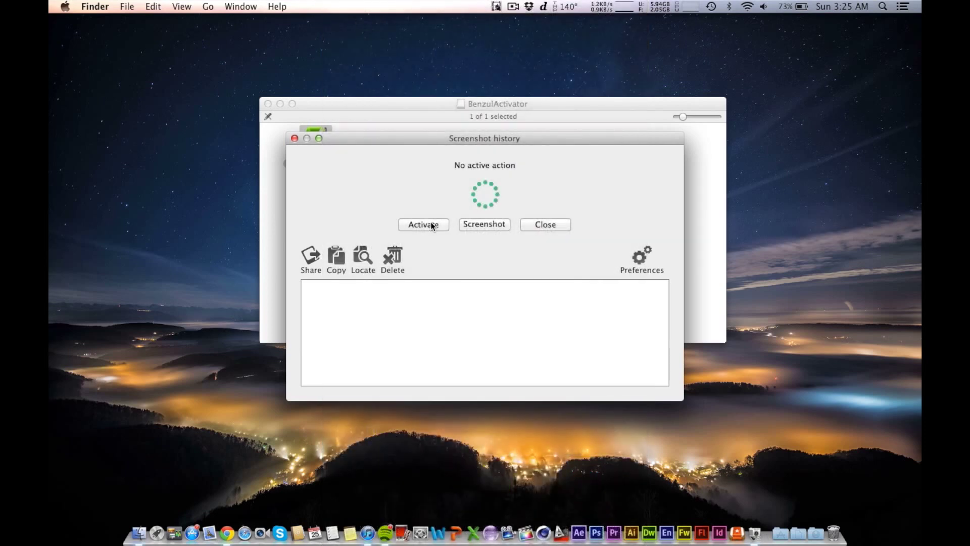
Activate Benzul Services on the connected phone, then return to the full-screen Chrome browser.
{"action": "left_click", "coordinate": [426, 226]}
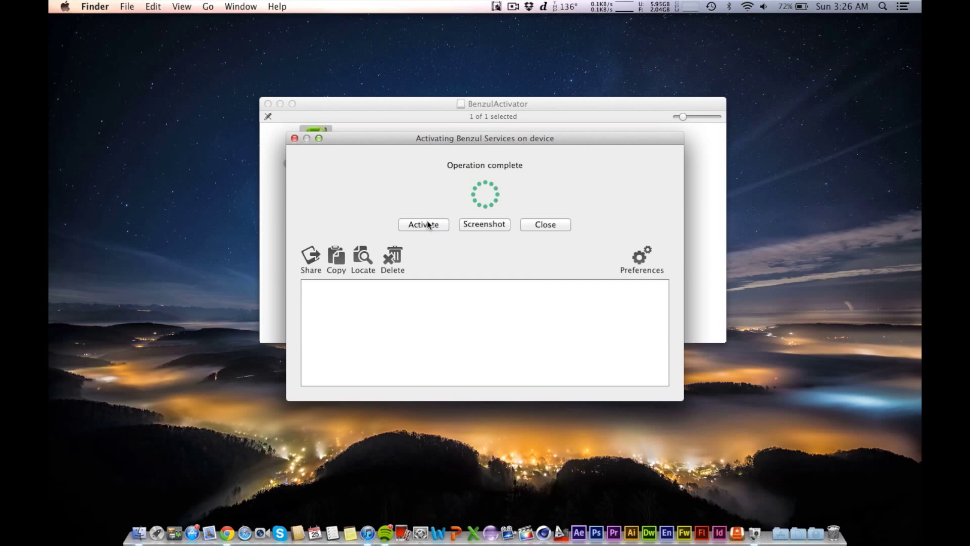
{"action": "key", "text": "ctrl+Right"}
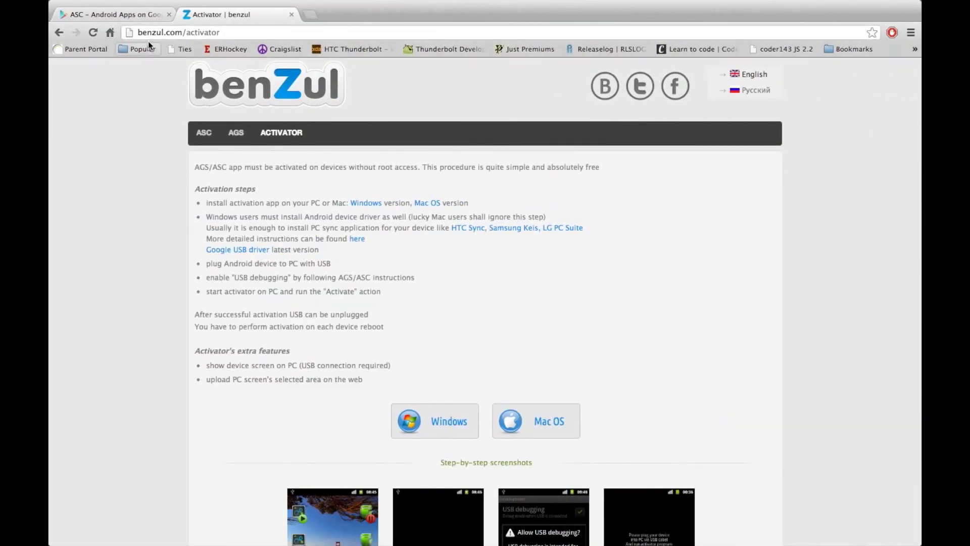
Return to the 'ASC – Android Apps on Google Play' tab and browse its description and screenshots.
{"action": "left_click", "coordinate": [127, 14]}
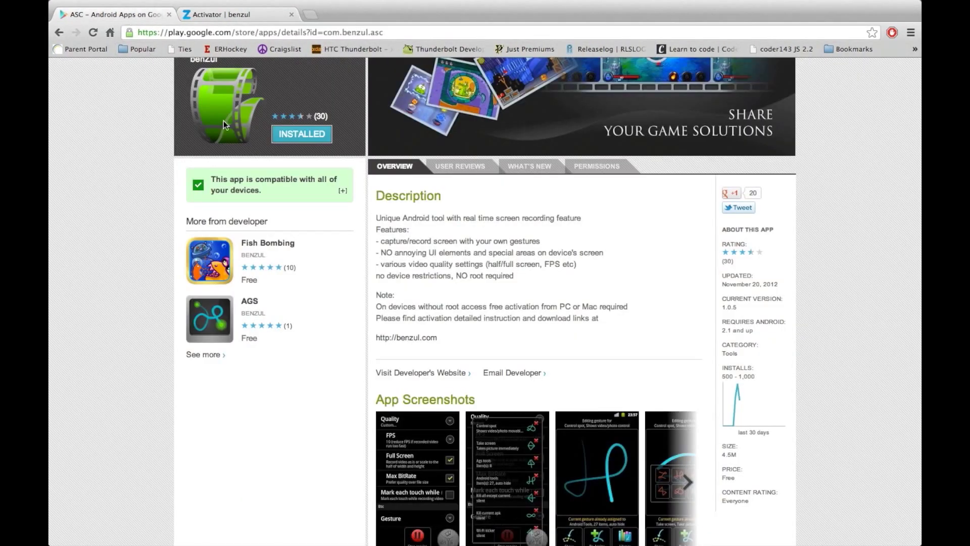
{"action": "scroll", "coordinate": [594, 349], "scroll_direction": "up", "scroll_amount": 5}
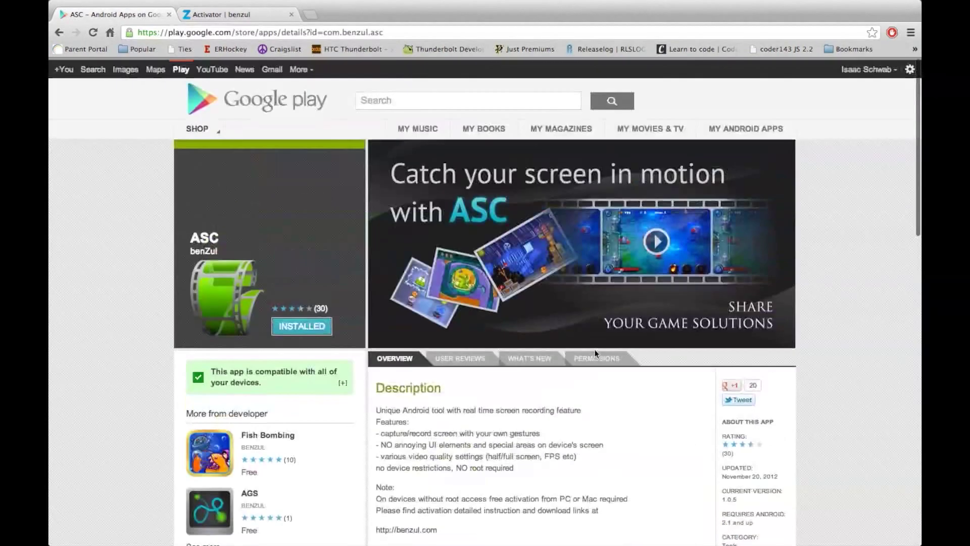
{"action": "scroll", "coordinate": [595, 353], "scroll_direction": "down", "scroll_amount": 3}
{"action": "scroll", "coordinate": [595, 354], "scroll_direction": "down", "scroll_amount": 8}
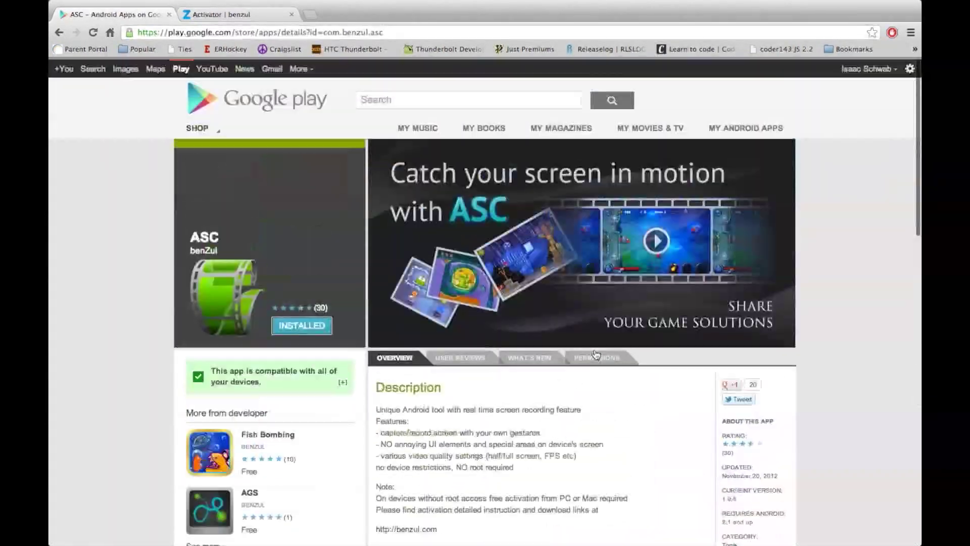
{"action": "scroll", "coordinate": [596, 354], "scroll_direction": "down", "scroll_amount": 1}
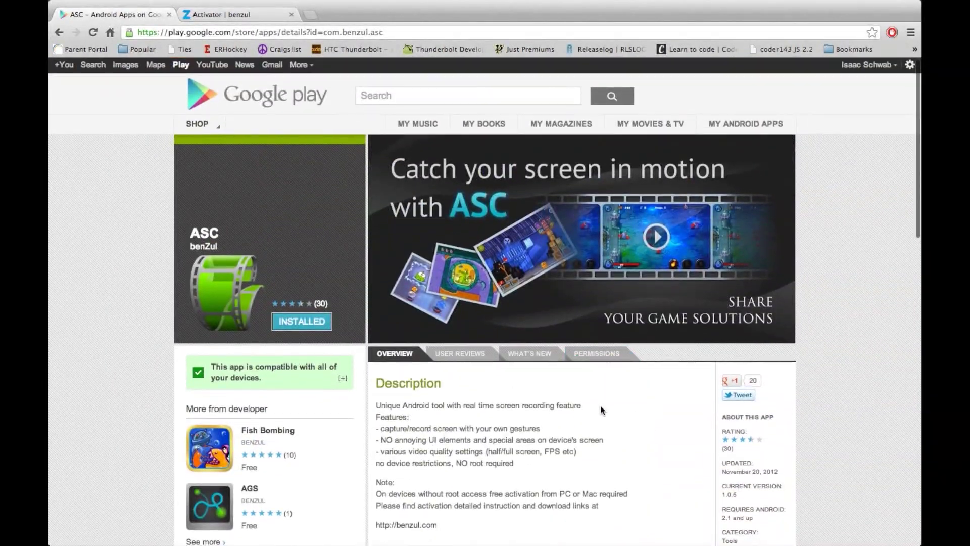
{"action": "scroll", "coordinate": [601, 410], "scroll_direction": "down", "scroll_amount": 3}
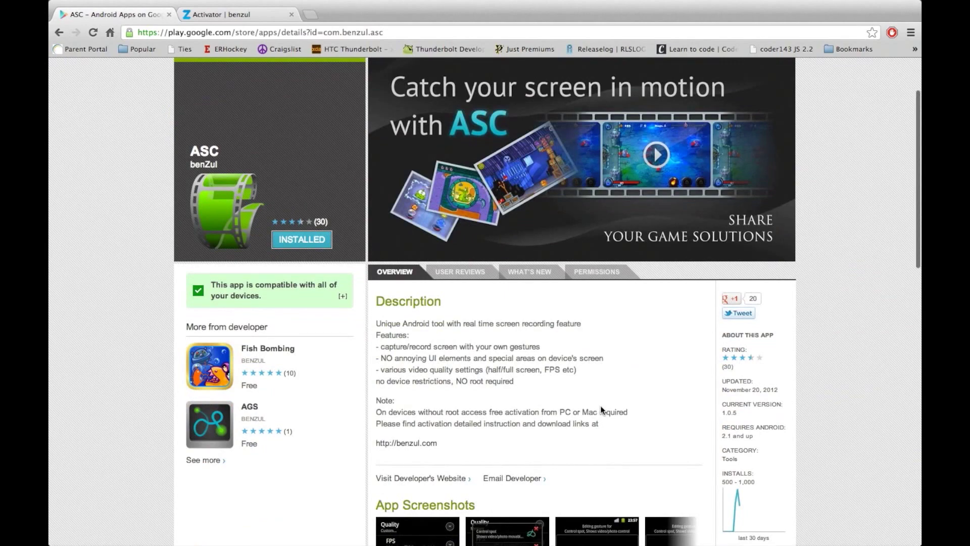
{"action": "scroll", "coordinate": [600, 408], "scroll_direction": "down", "scroll_amount": 5}
{"action": "scroll", "coordinate": [600, 408], "scroll_direction": "up", "scroll_amount": 7}
{"action": "scroll", "coordinate": [600, 408], "scroll_direction": "down", "scroll_amount": 3}
{"action": "scroll", "coordinate": [601, 409], "scroll_direction": "up", "scroll_amount": 4}
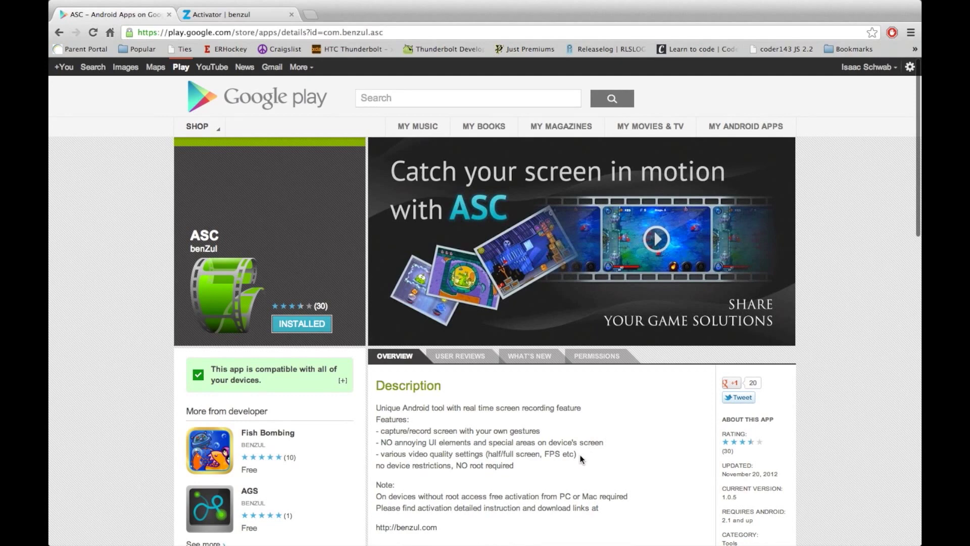
{"action": "scroll", "coordinate": [581, 458], "scroll_direction": "down", "scroll_amount": 3}
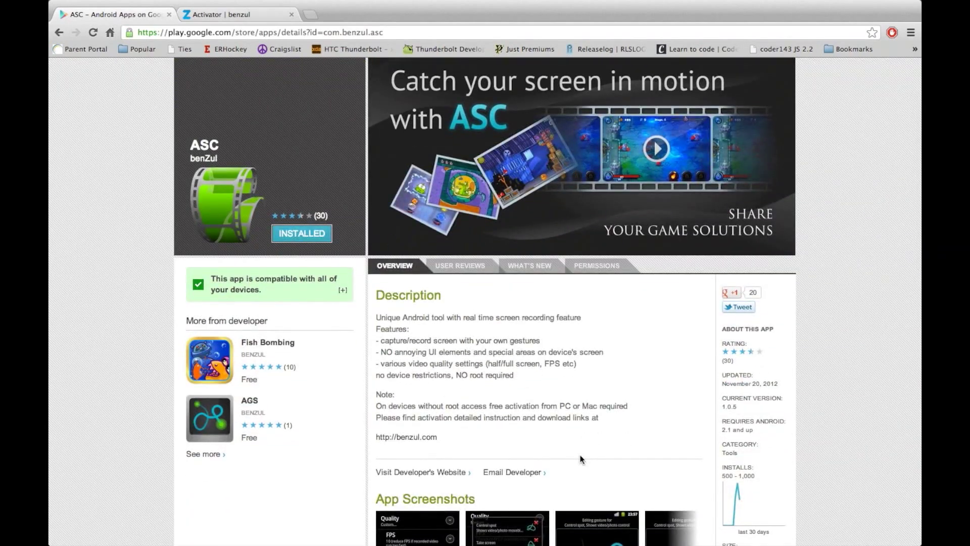